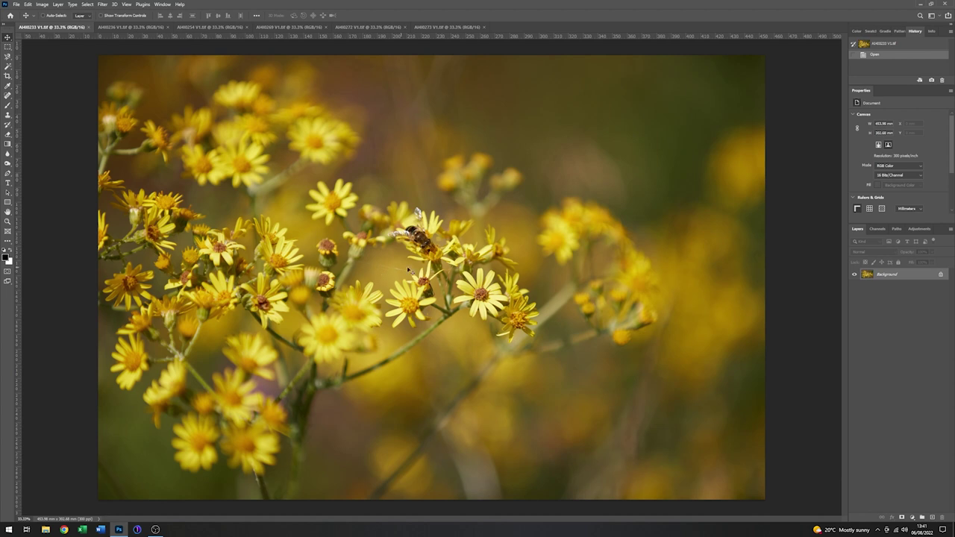
# Step: Browse each open bee and flower photo, then return to the lone-bee ragwort image
pyautogui.click(147, 28)
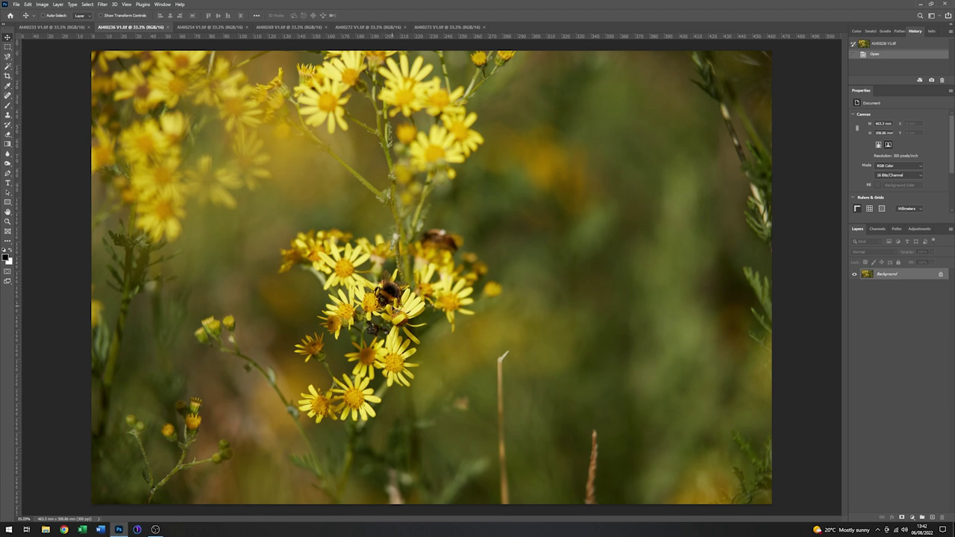
pyautogui.click(228, 27)
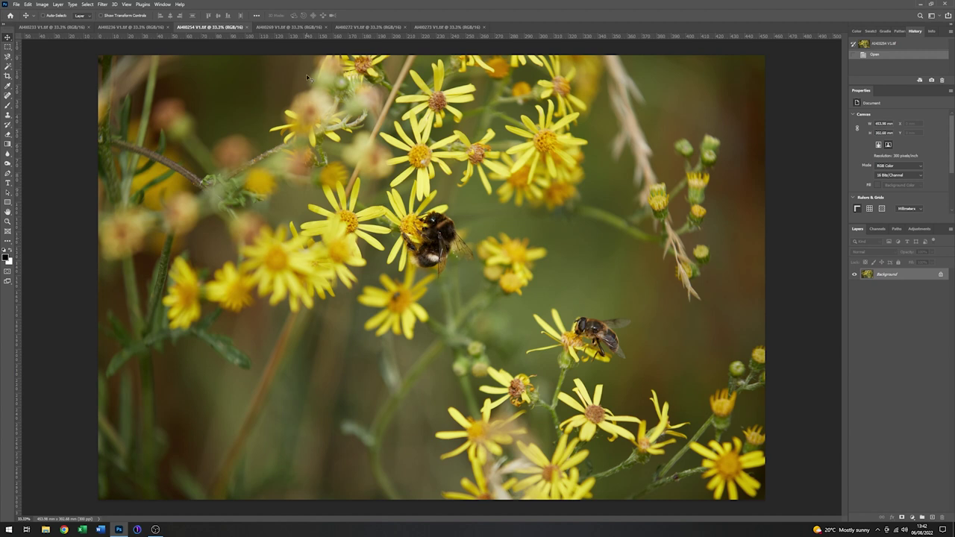
pyautogui.click(311, 28)
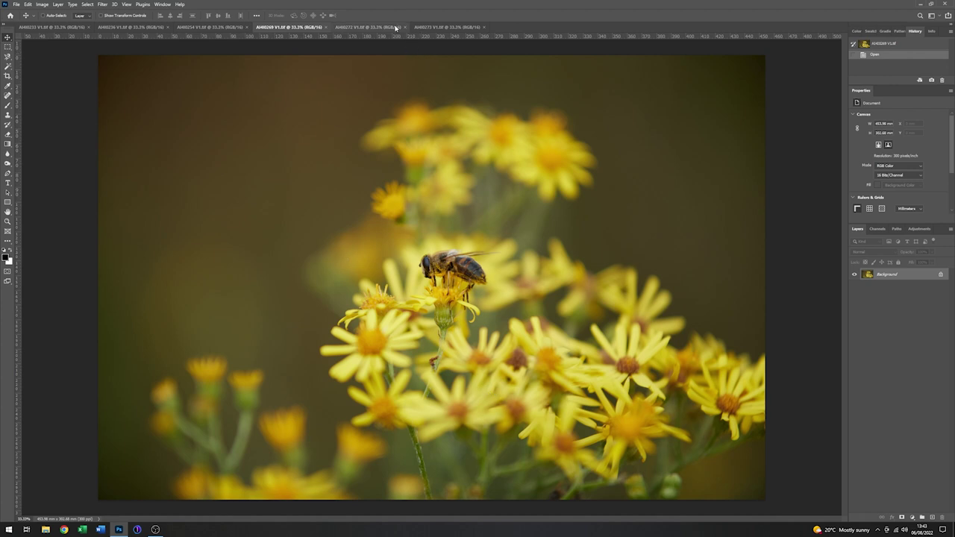
pyautogui.click(396, 28)
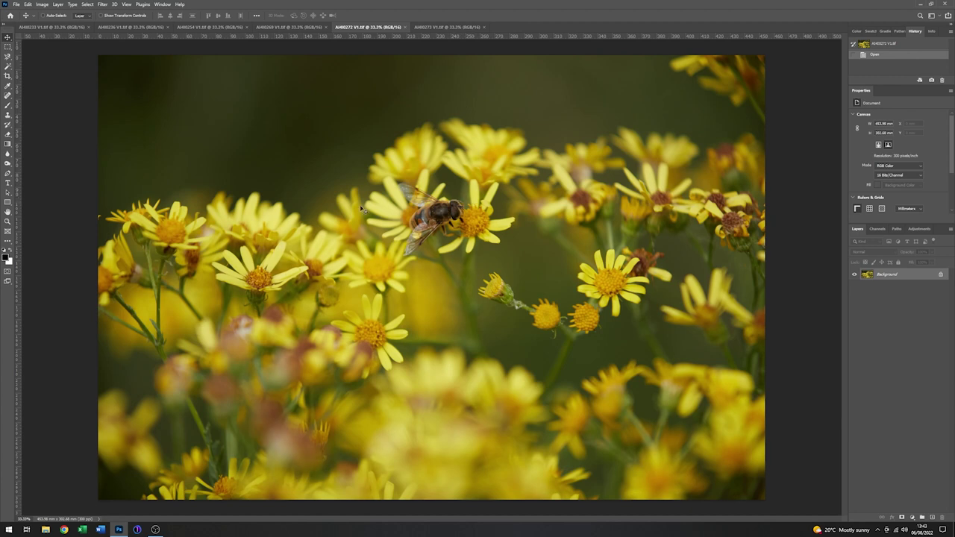
pyautogui.click(449, 29)
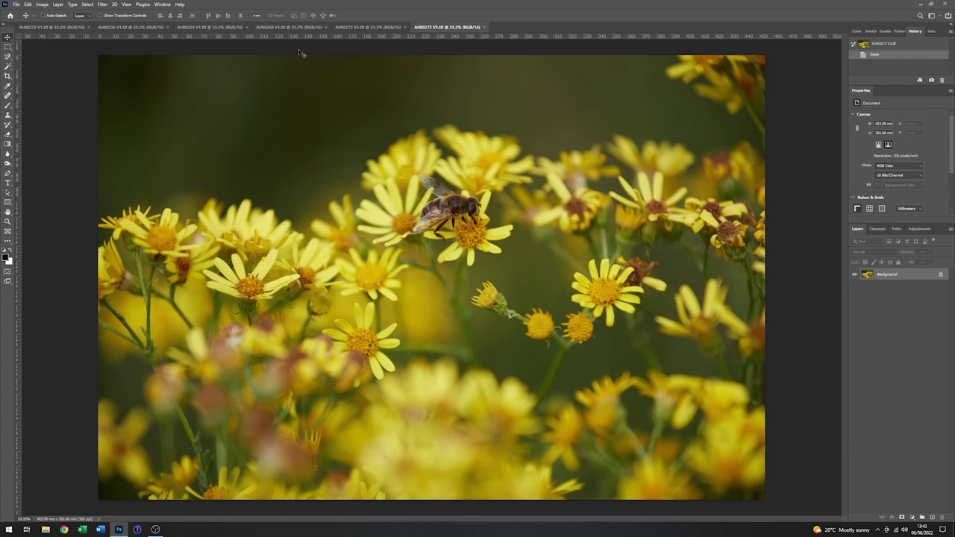
pyautogui.click(286, 29)
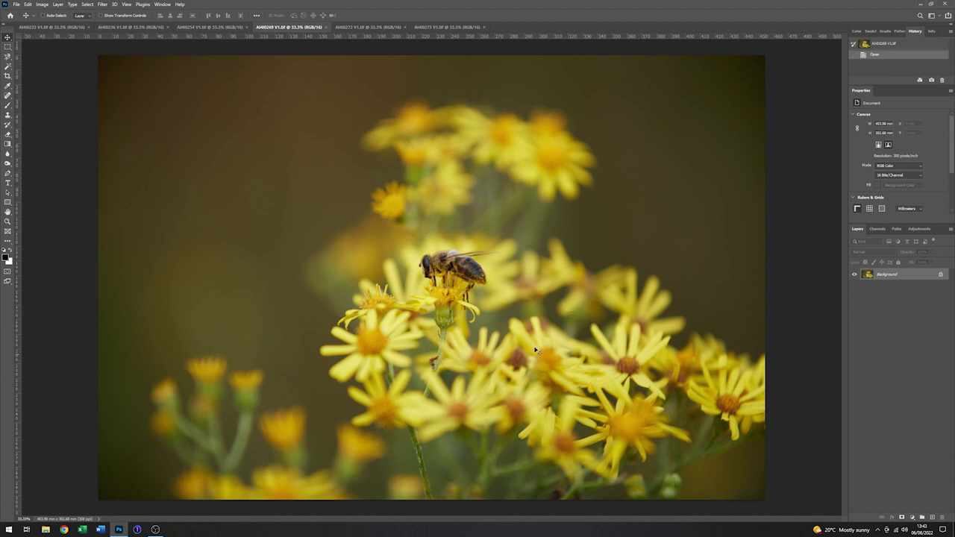
# Step: Duplicate the Background layer into a new document named 'bee'
pyautogui.rightClick(875, 275)
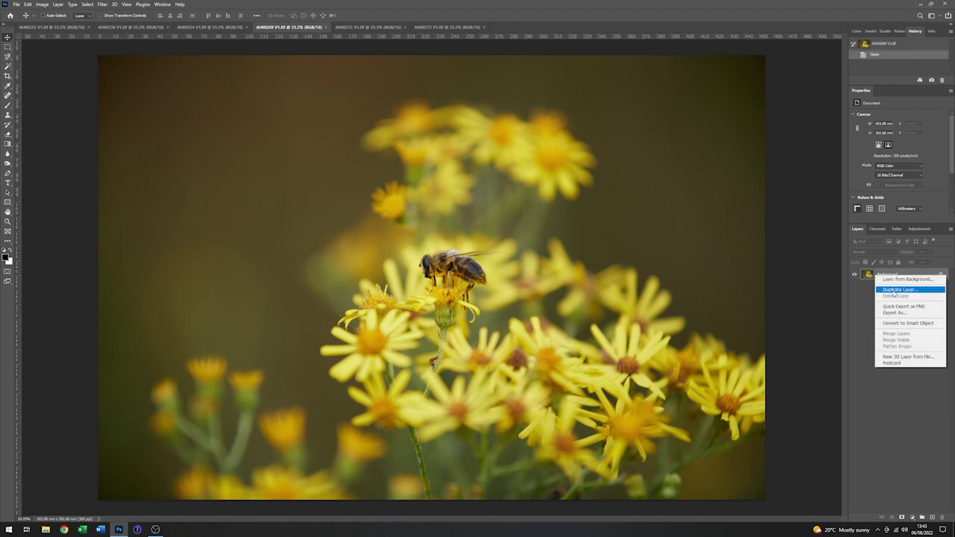
pyautogui.click(894, 291)
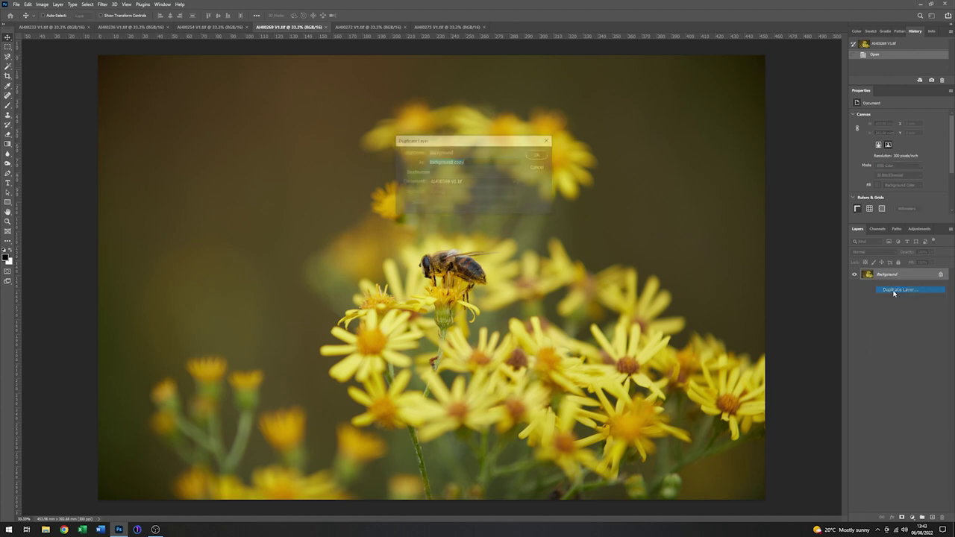
pyautogui.click(501, 181)
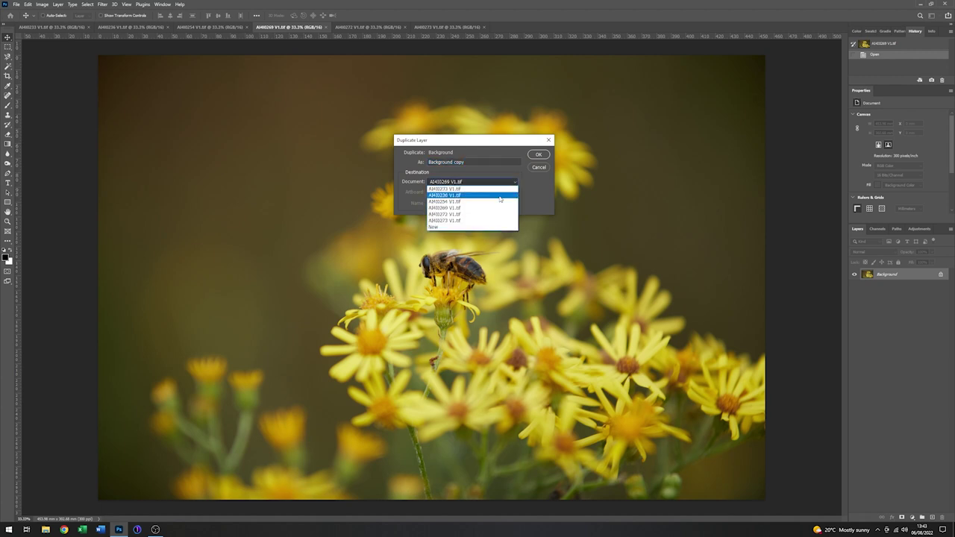
pyautogui.click(463, 226)
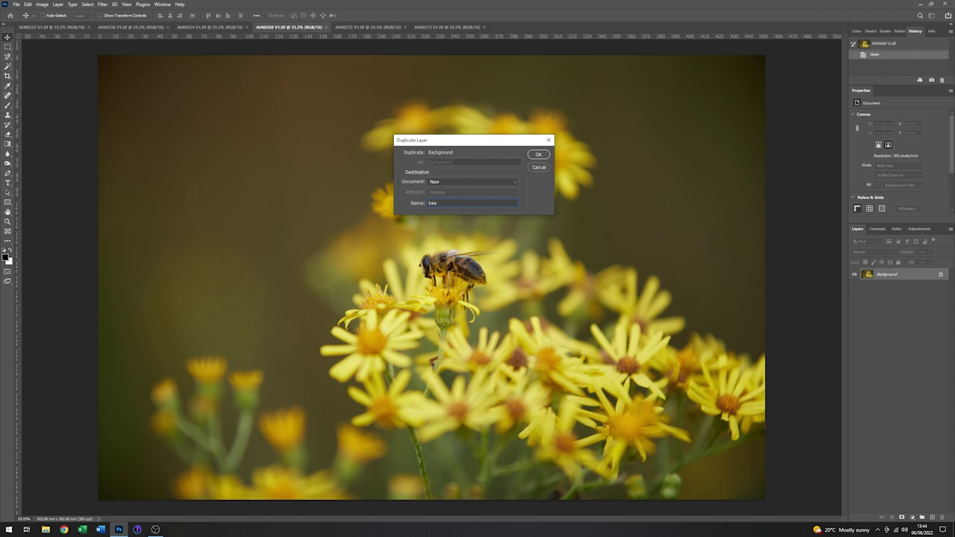
pyautogui.click(538, 154)
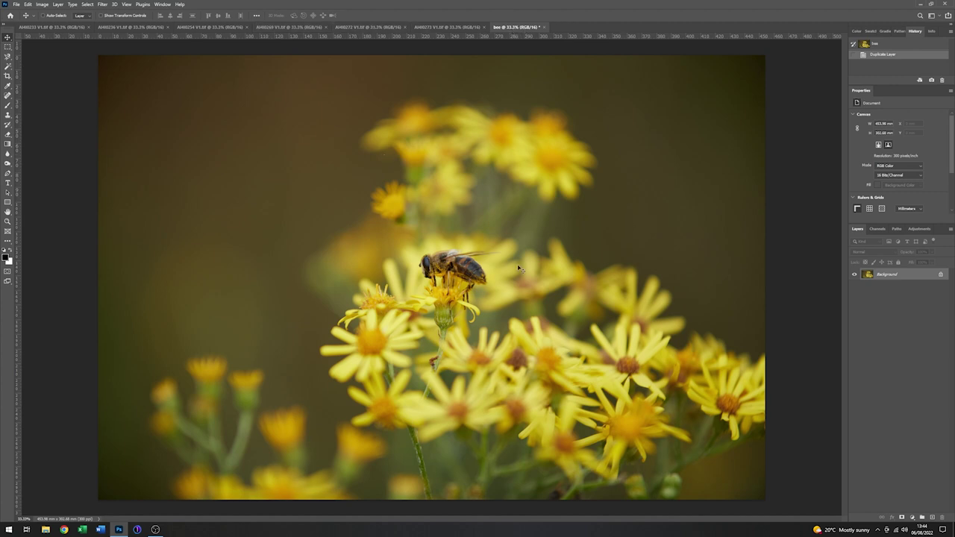
# Step: Apply Levels with input black 15, midtone 1.15 and white 237, checking against the original
pyautogui.click(42, 5)
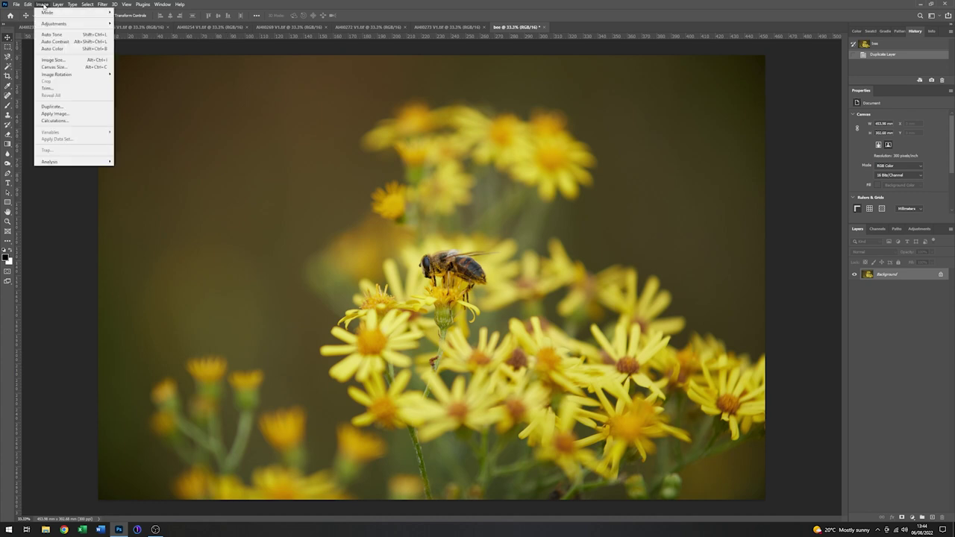
pyautogui.moveTo(111, 23)
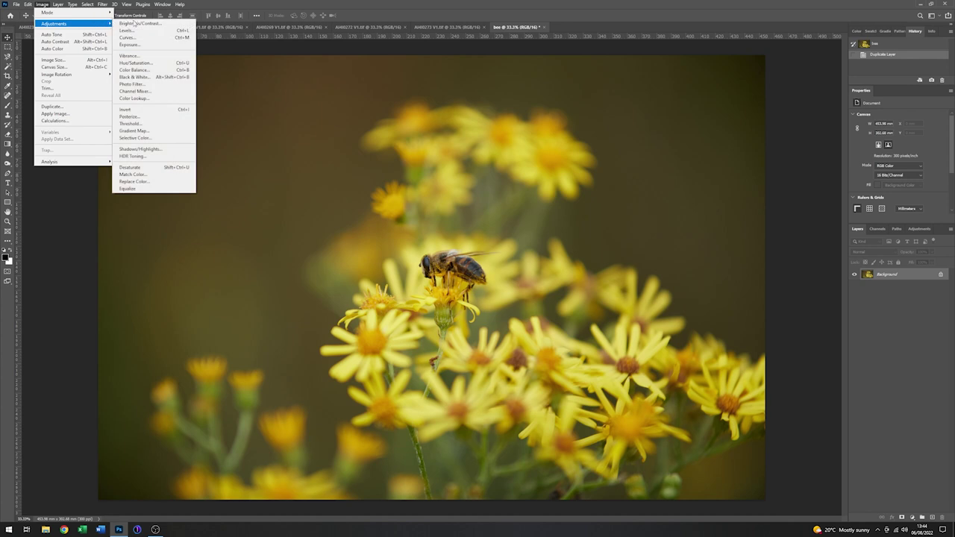
pyautogui.click(124, 31)
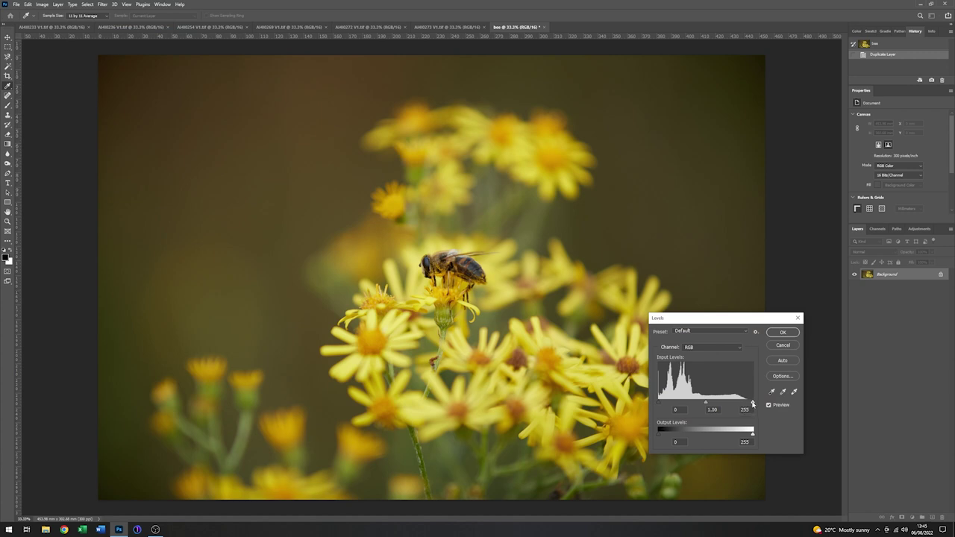
pyautogui.moveTo(752, 404); pyautogui.dragTo(746, 404)
pyautogui.moveTo(659, 404); pyautogui.dragTo(664, 404)
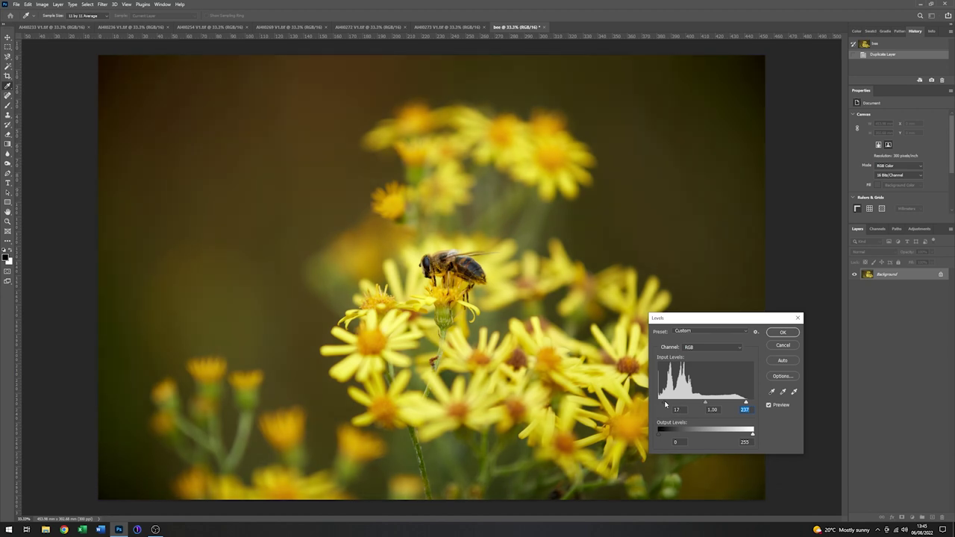
pyautogui.moveTo(665, 404); pyautogui.dragTo(665, 405)
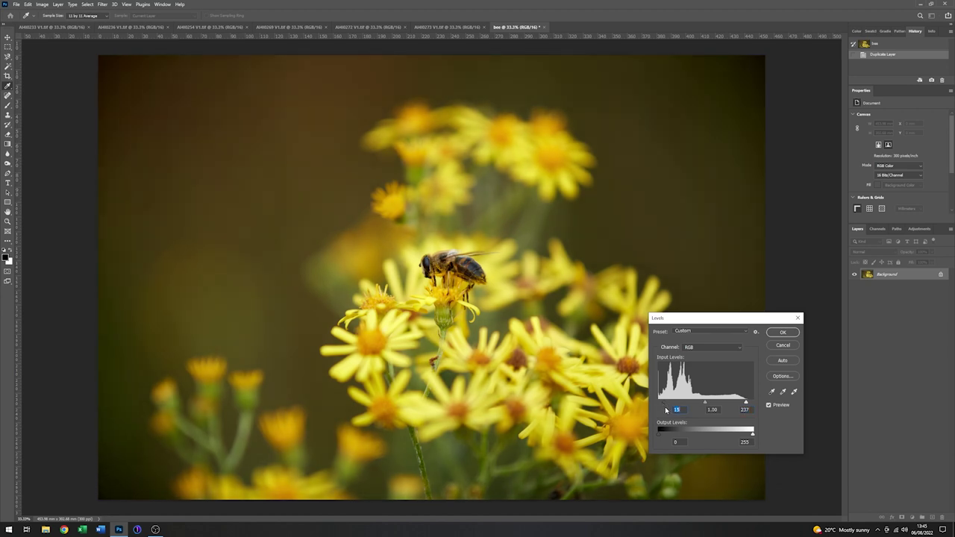
pyautogui.click(768, 405)
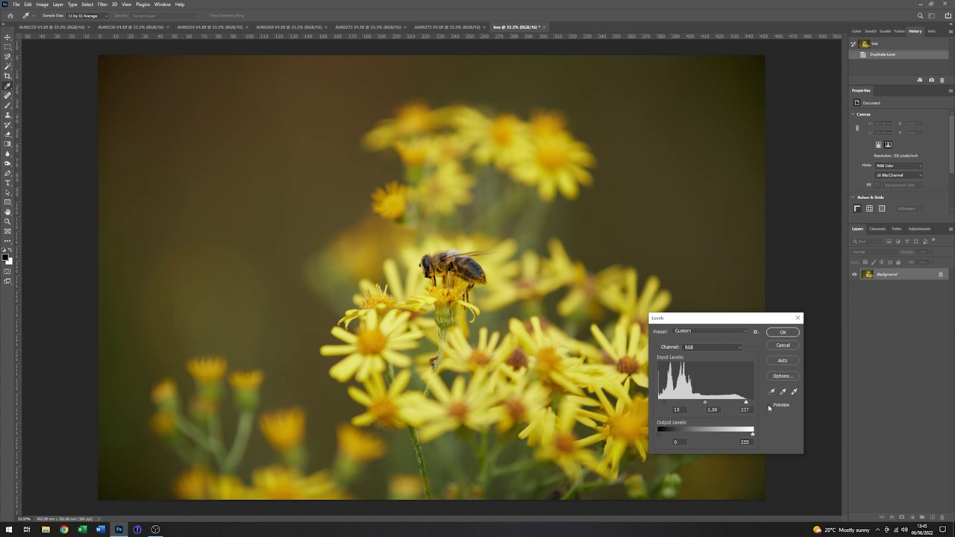
pyautogui.click(769, 405)
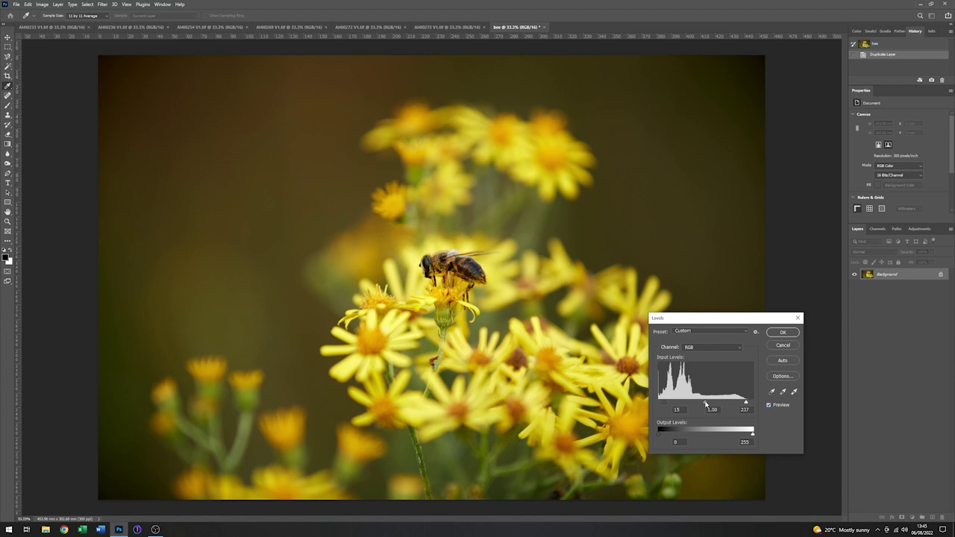
pyautogui.moveTo(706, 404); pyautogui.dragTo(701, 405)
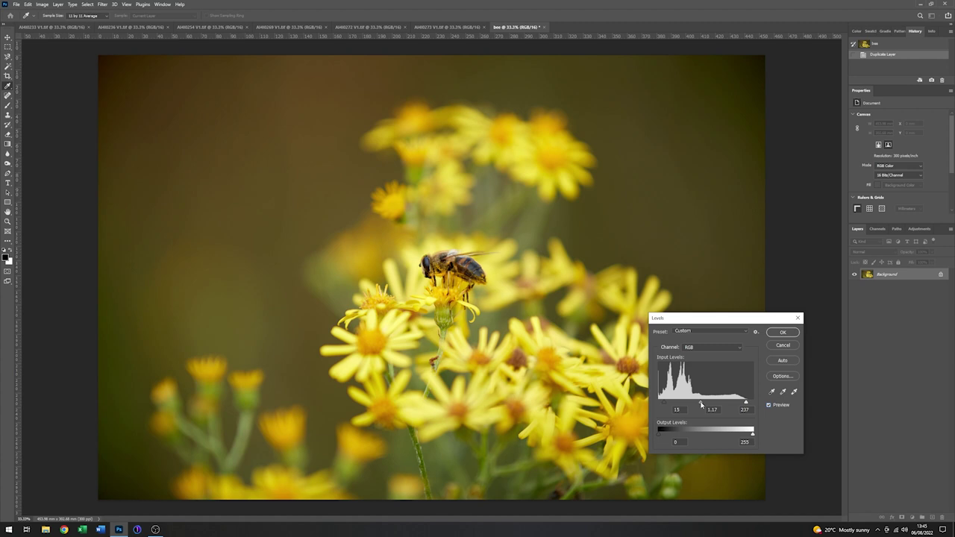
pyautogui.click(769, 404)
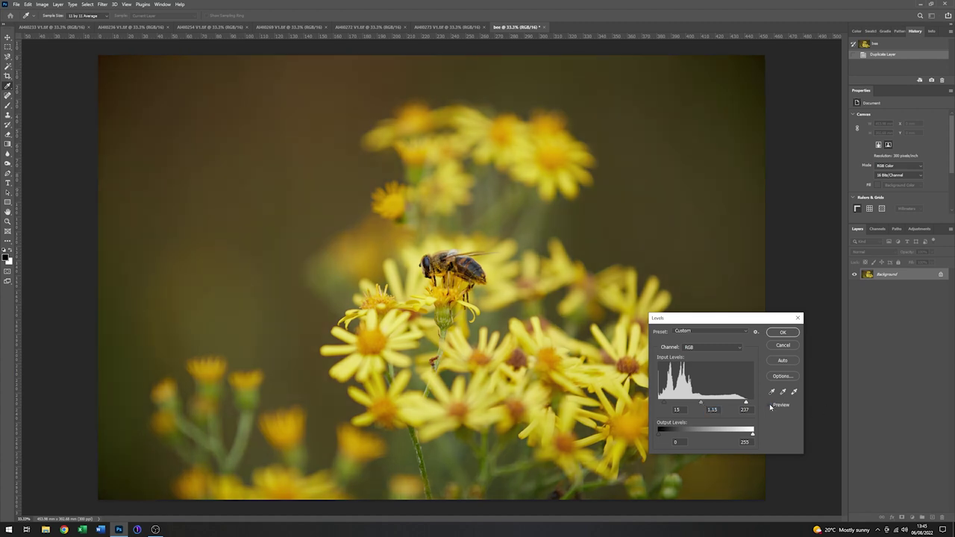
pyautogui.click(769, 404)
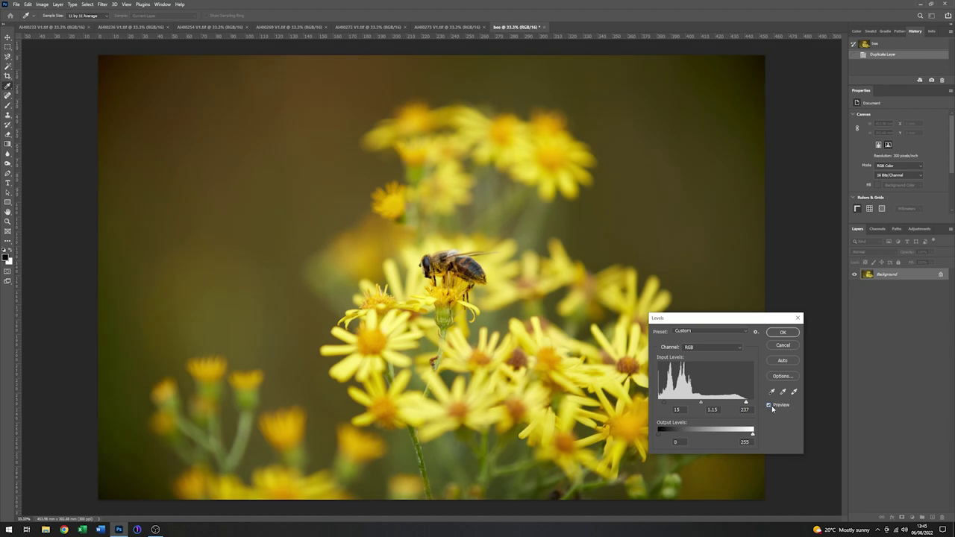
pyautogui.click(781, 333)
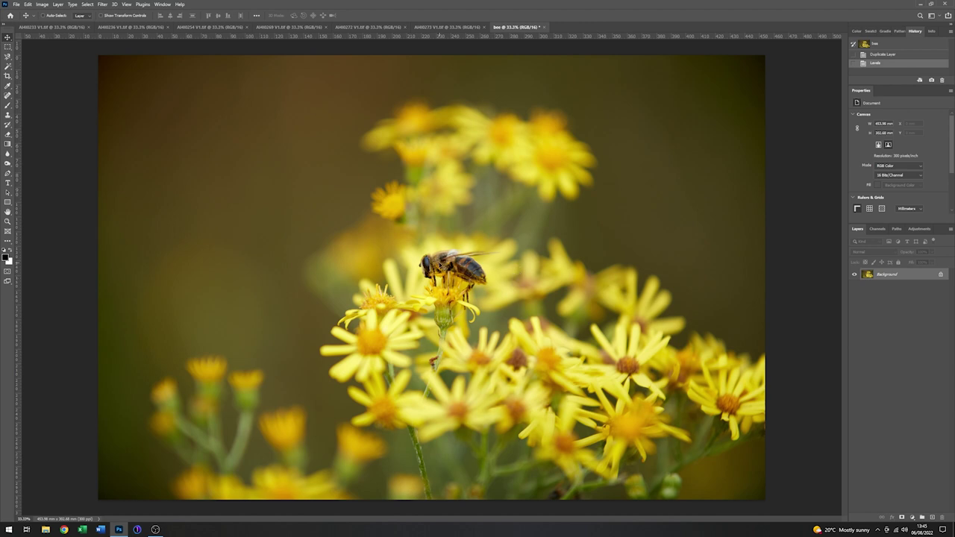
# Step: Zoom in on the bee to 100% view
pyautogui.click(8, 221)
pyautogui.click(458, 269)
pyautogui.click(459, 268)
pyautogui.click(459, 268)
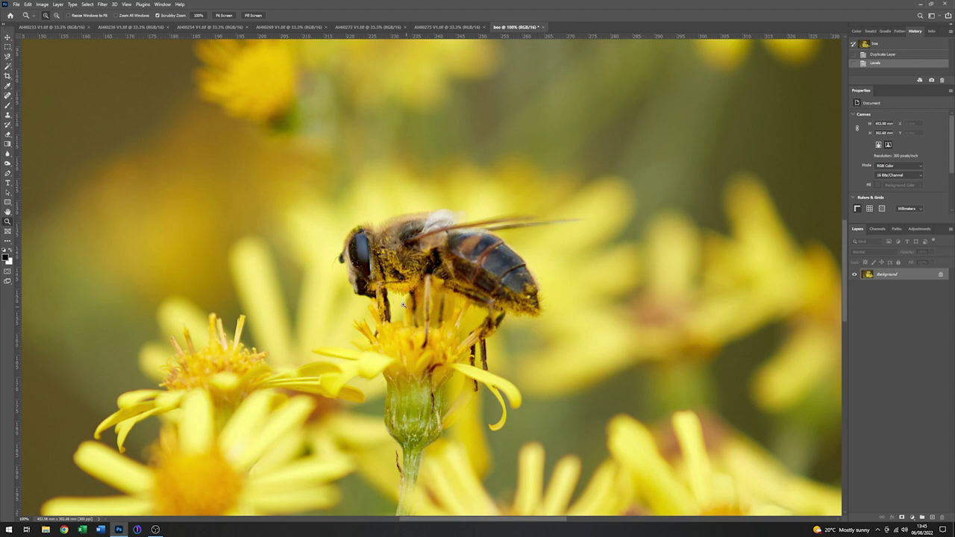
# Step: Apply Smart Sharpen with Amount 290% and Radius 1.7 px, comparing the preview
pyautogui.click(102, 4)
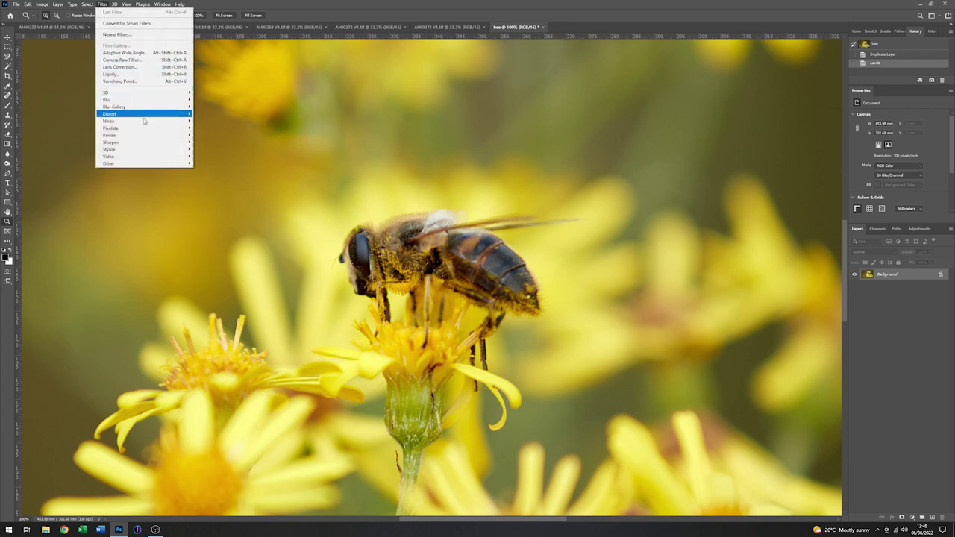
pyautogui.moveTo(150, 145)
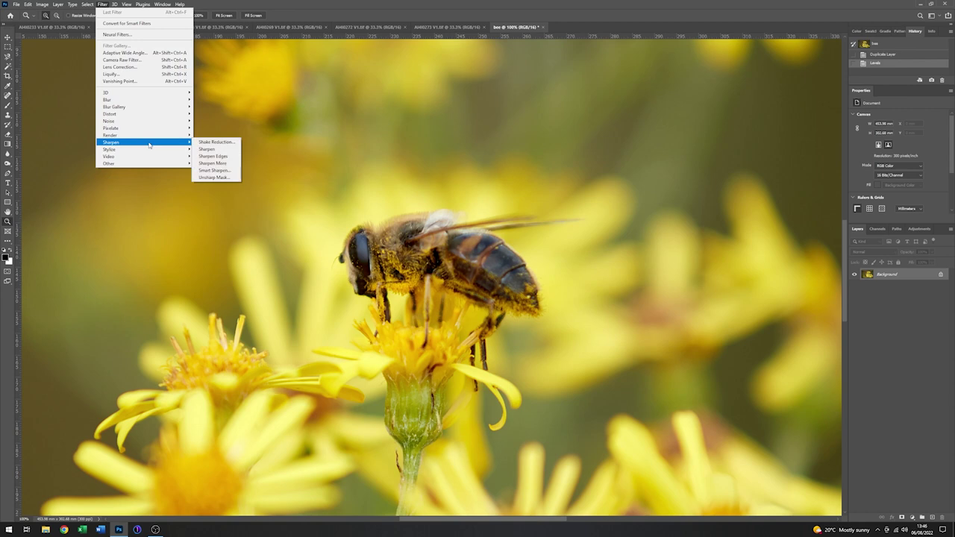
pyautogui.click(215, 173)
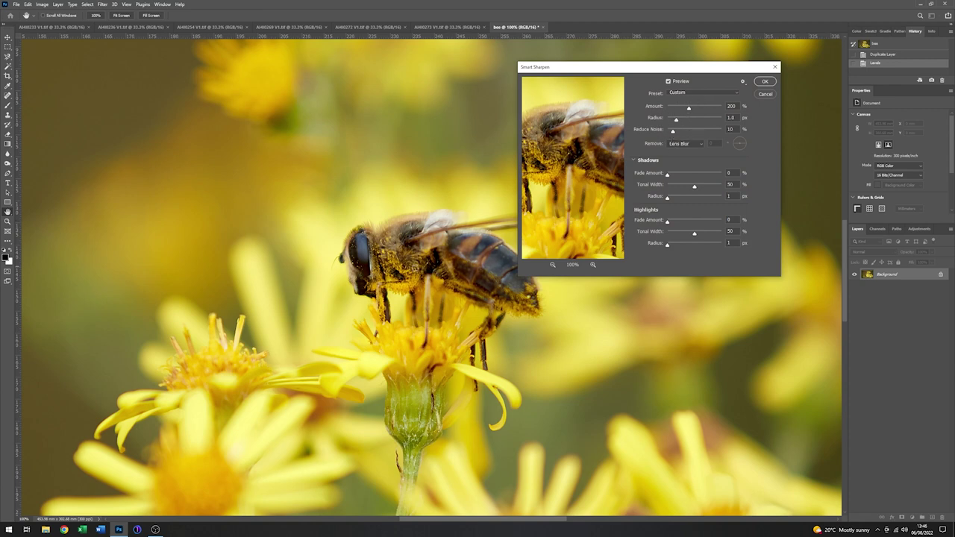
pyautogui.click(702, 73)
pyautogui.click(668, 81)
pyautogui.click(668, 81)
pyautogui.moveTo(689, 110); pyautogui.dragTo(697, 111)
pyautogui.click(699, 113)
pyautogui.moveTo(676, 122); pyautogui.dragTo(680, 123)
pyautogui.click(679, 121)
pyautogui.click(667, 80)
pyautogui.click(668, 81)
pyautogui.click(766, 81)
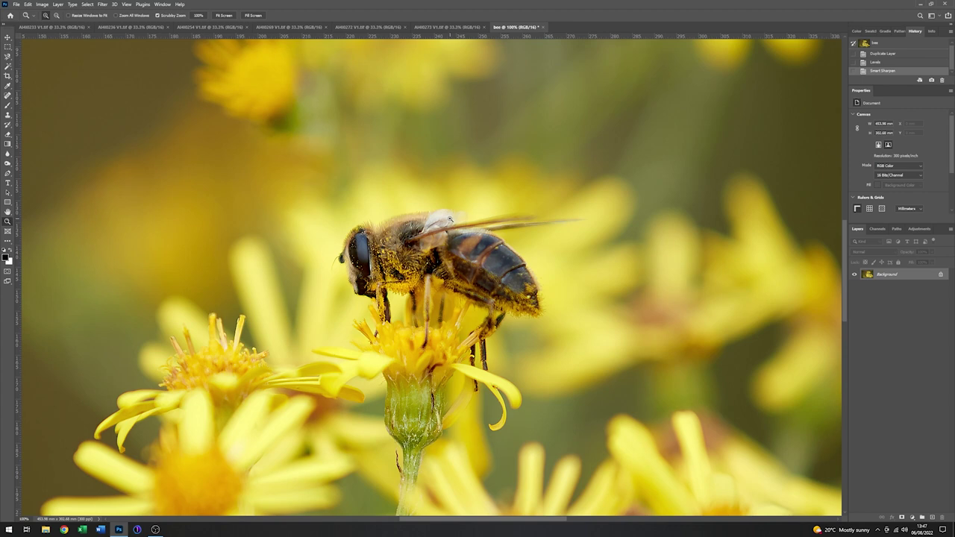
# Step: Zoom out to 33.3% to see the whole sharpened photo
pyautogui.press('alt')
pyautogui.keyDown('alt'); pyautogui.click(450, 220); pyautogui.keyUp('alt')
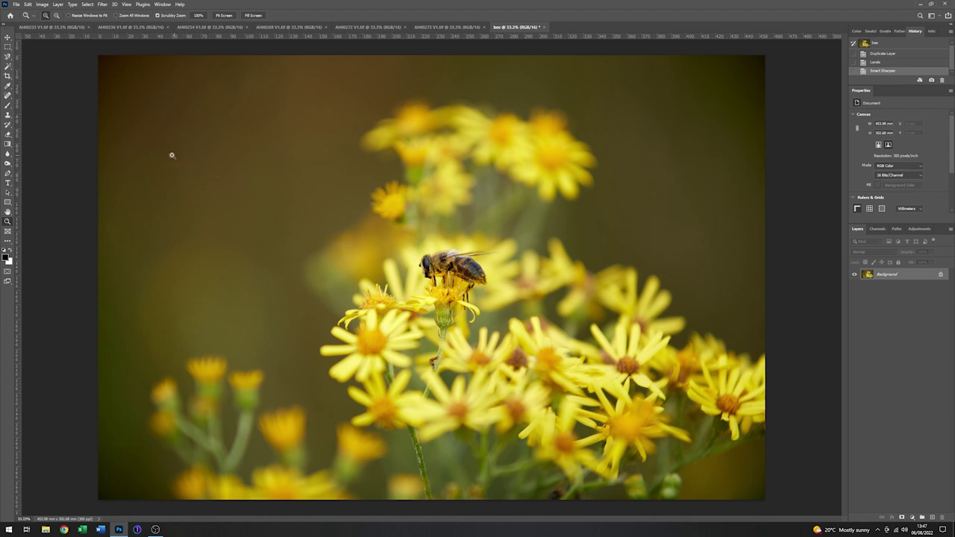
# Step: Set a 16:9 crop ratio and frame the crop box tightly around the bee and ragwort
pyautogui.click(8, 77)
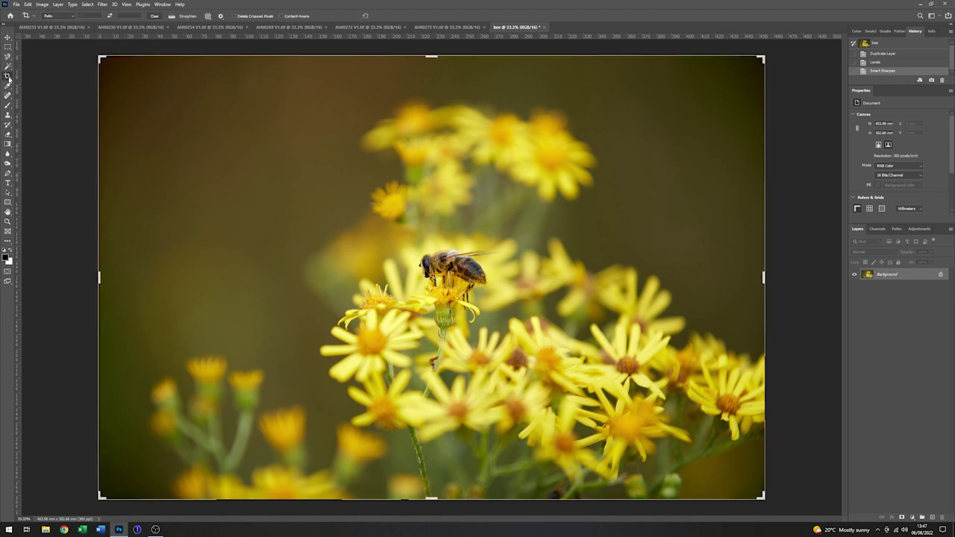
pyautogui.click(72, 16)
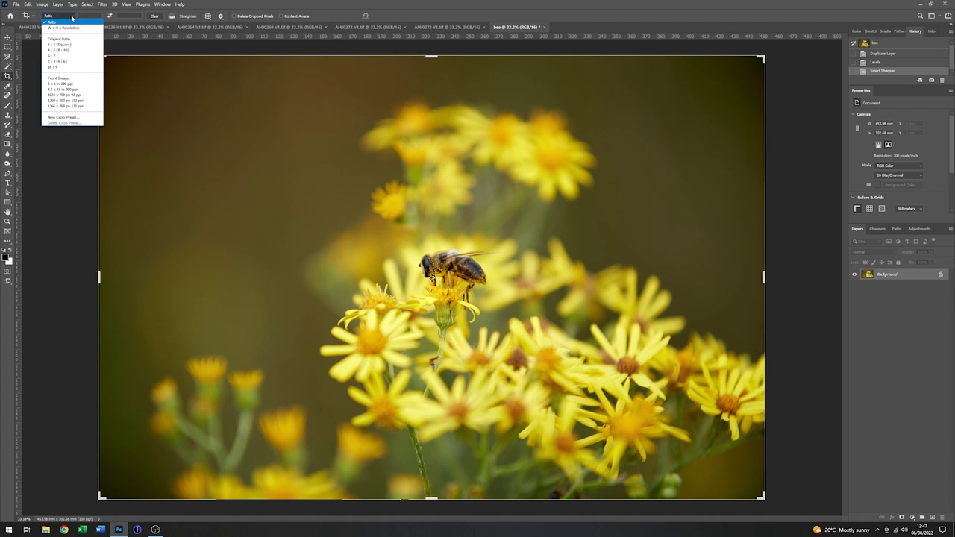
pyautogui.click(52, 67)
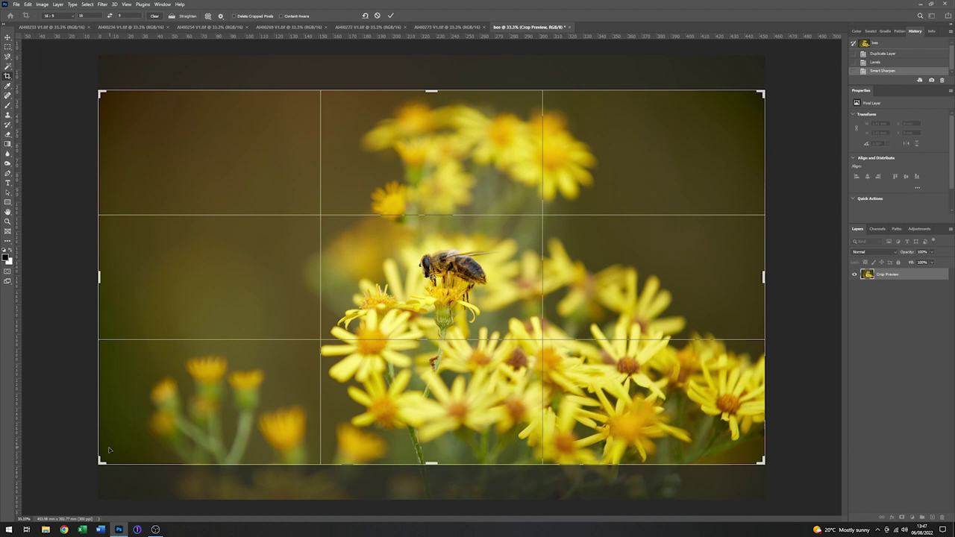
pyautogui.moveTo(97, 463); pyautogui.dragTo(179, 412)
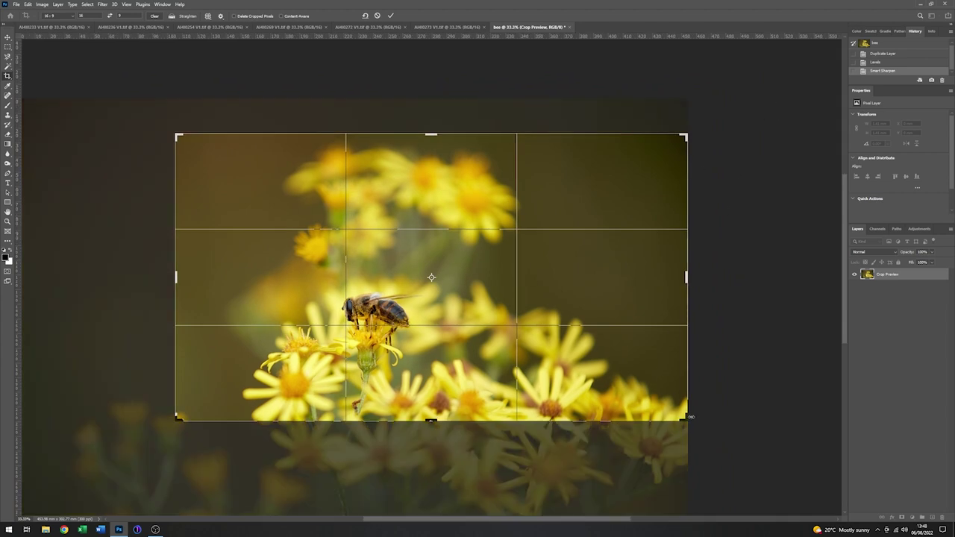
pyautogui.moveTo(687, 420); pyautogui.dragTo(672, 411)
pyautogui.moveTo(557, 299); pyautogui.dragTo(531, 252)
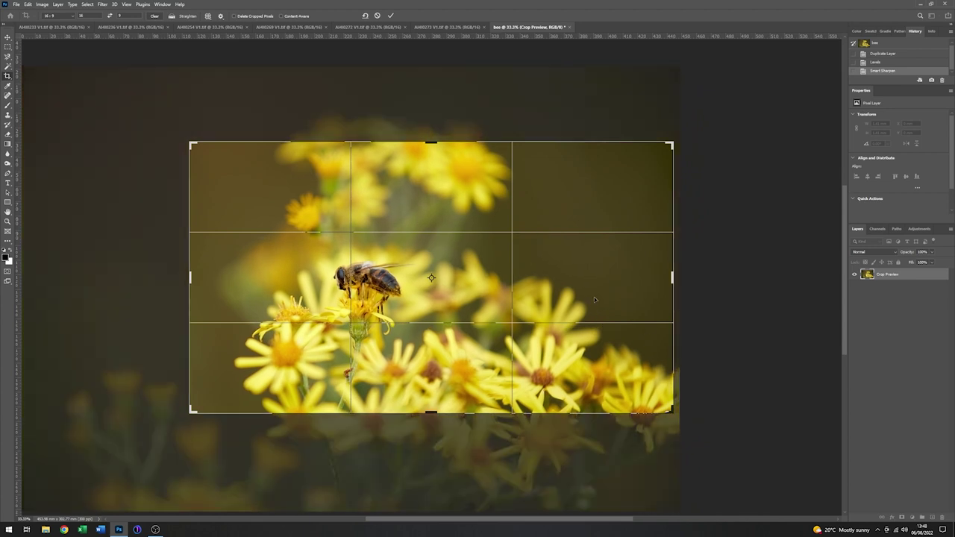
# Step: Commit the 16:9 crop, then trim slightly from the top-left and commit again
pyautogui.click(392, 16)
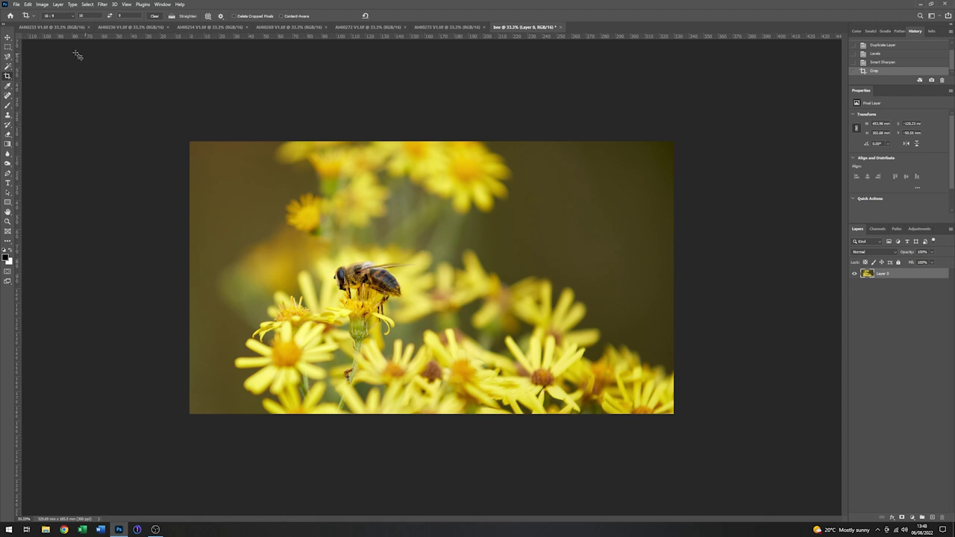
pyautogui.click(8, 38)
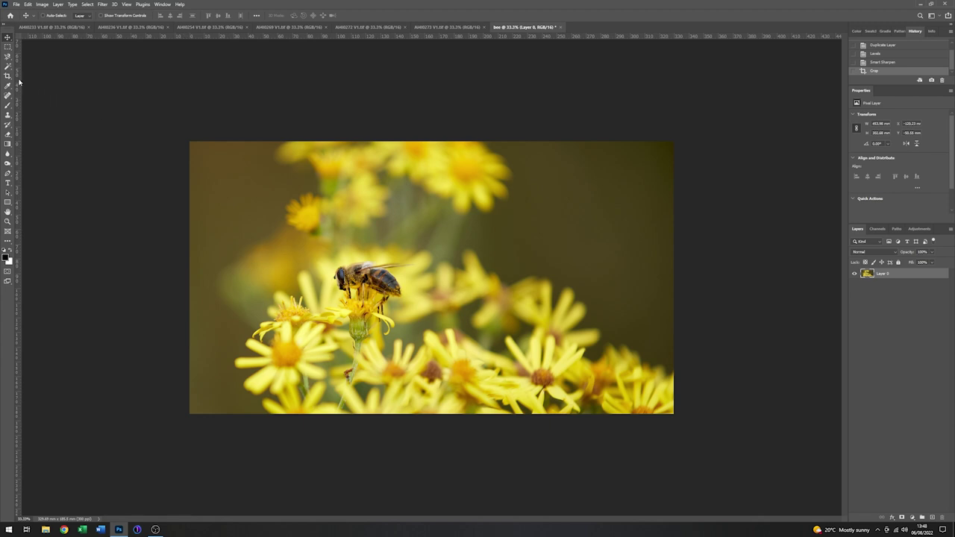
pyautogui.press('c')
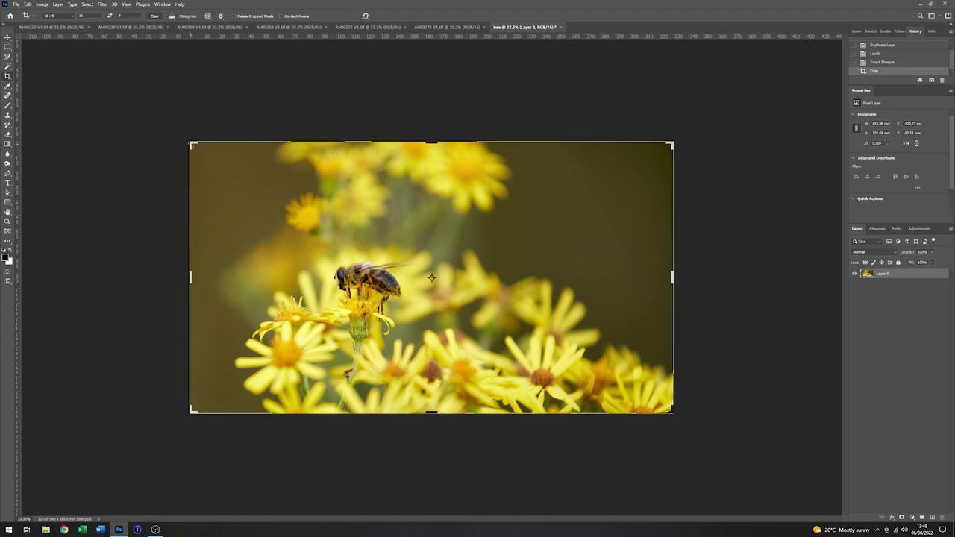
pyautogui.moveTo(192, 143)
pyautogui.mouseDown()
pyautogui.moveTo(140, 91)
pyautogui.moveTo(170, 119)
pyautogui.moveTo(137, 95)
pyautogui.moveTo(190, 167)
pyautogui.moveTo(184, 148)
pyautogui.mouseUp()
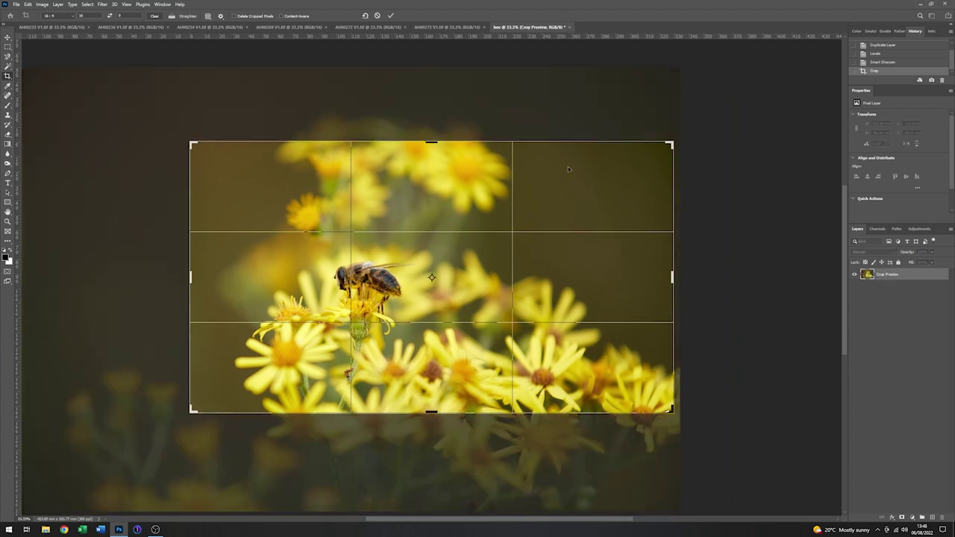
pyautogui.click(391, 16)
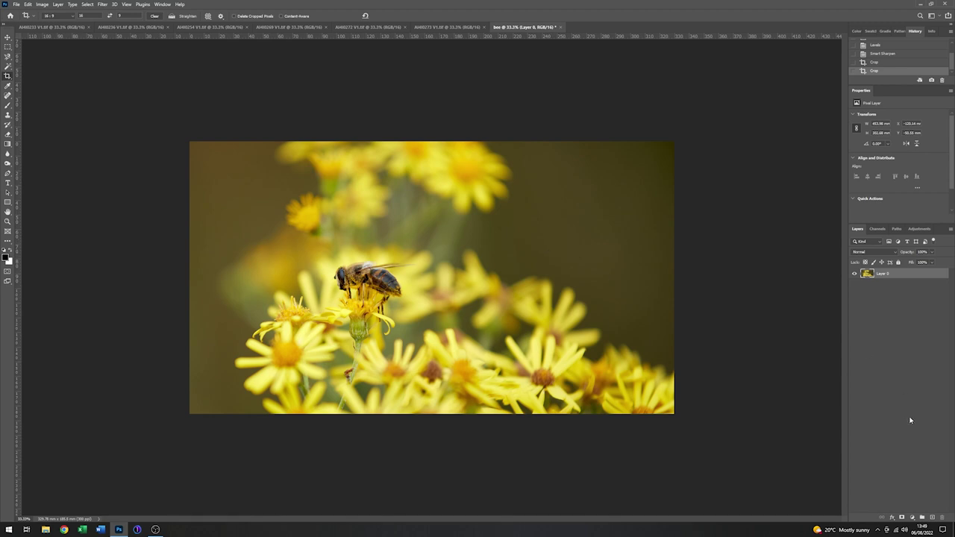
# Step: Duplicate Layer 0 as 'Layer 0 copy'
pyautogui.rightClick(896, 274)
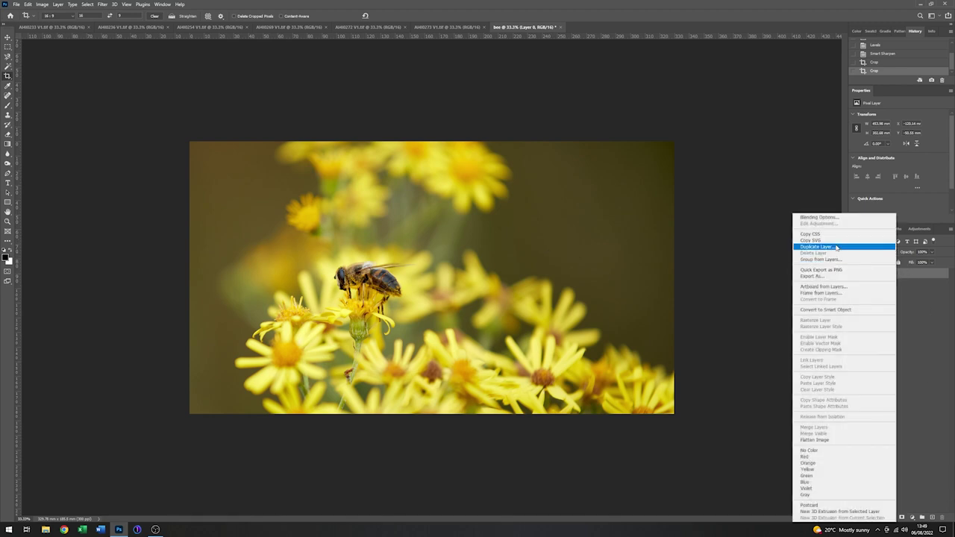
pyautogui.click(802, 246)
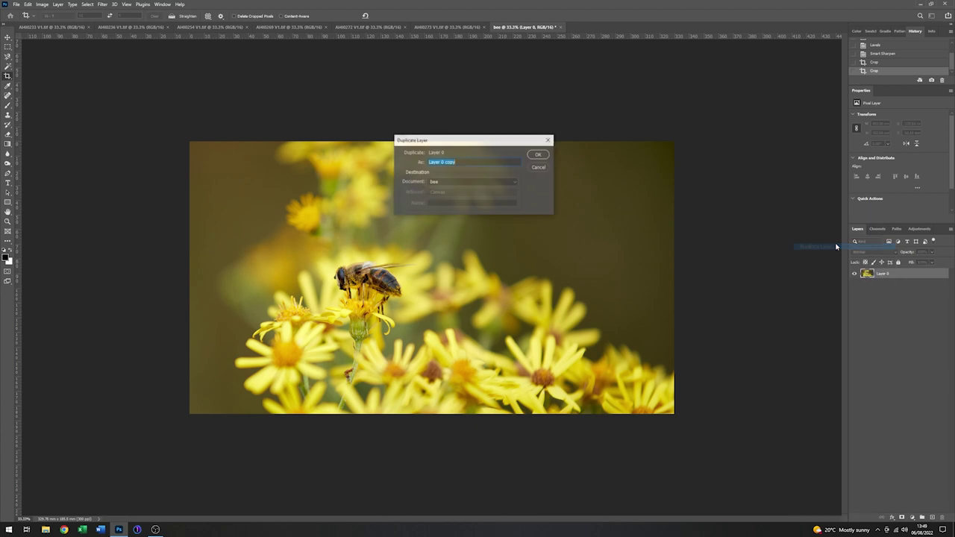
pyautogui.click(538, 154)
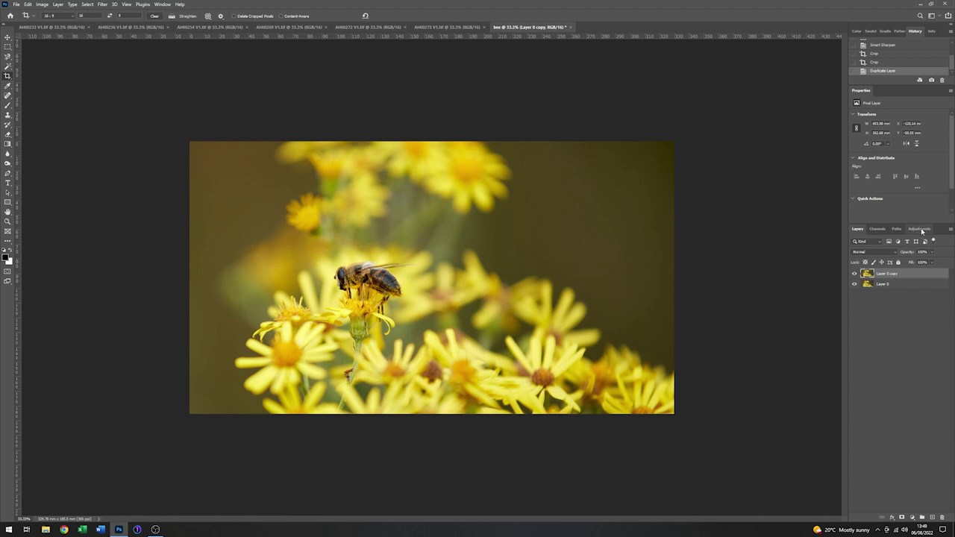
# Step: Add a Brightness/Contrast adjustment layer with brightness lowered and contrast raised to 37
pyautogui.click(920, 229)
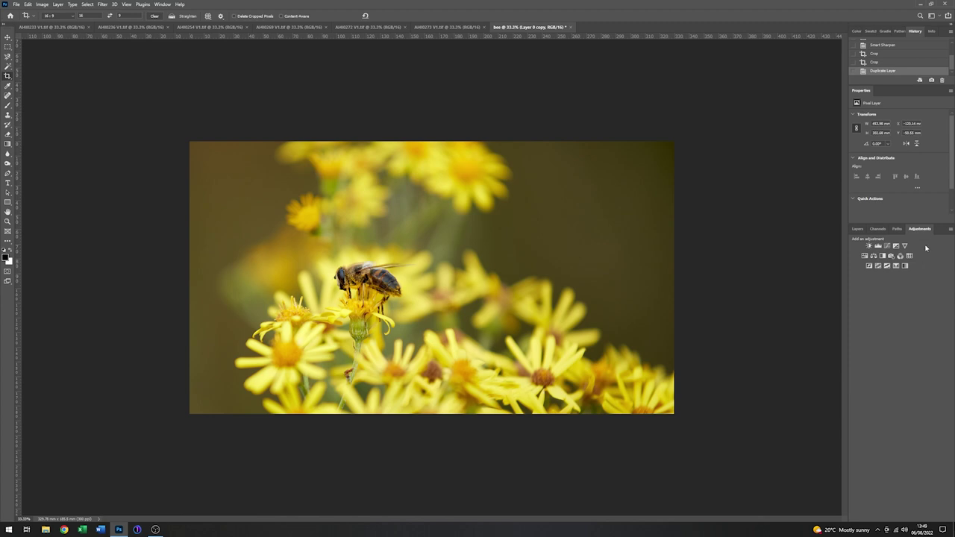
pyautogui.click(868, 246)
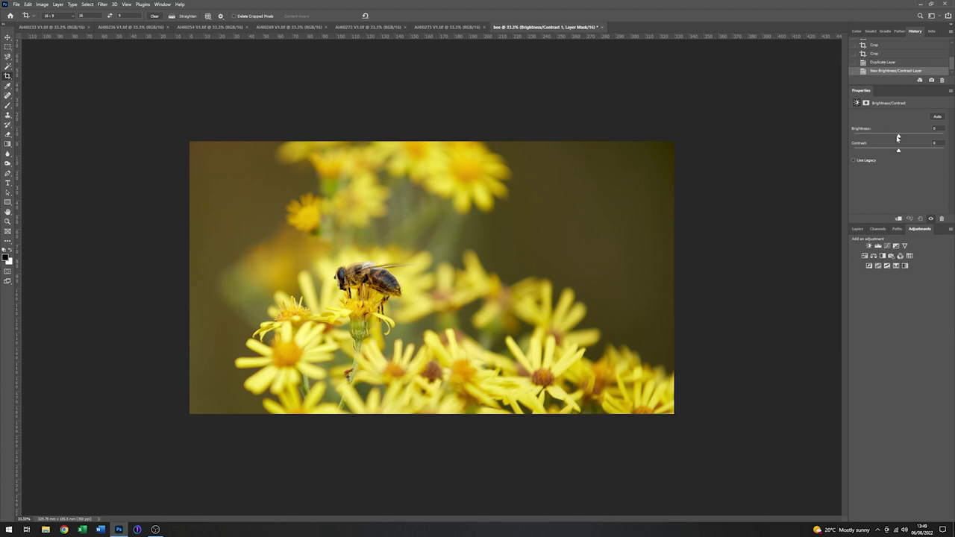
pyautogui.moveTo(899, 137); pyautogui.dragTo(888, 138)
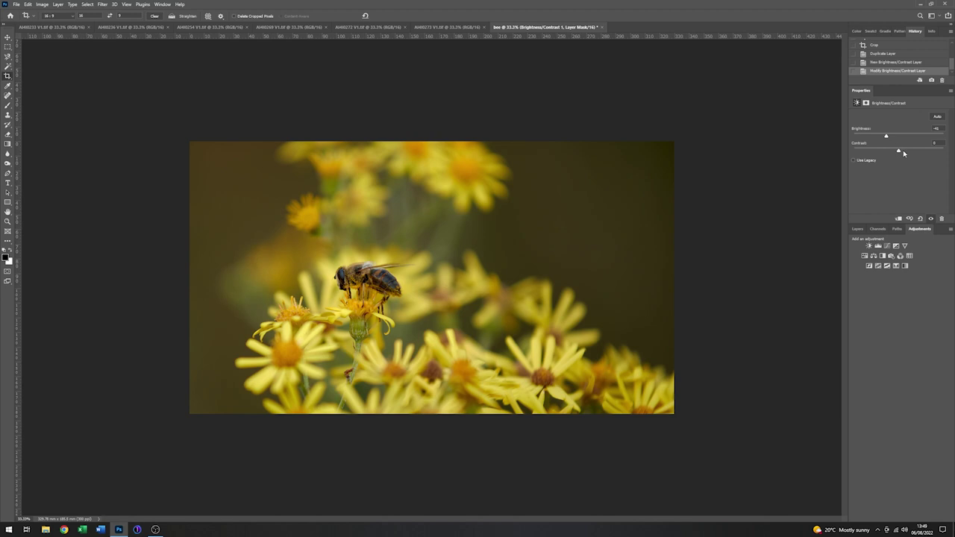
pyautogui.moveTo(899, 152); pyautogui.dragTo(917, 152)
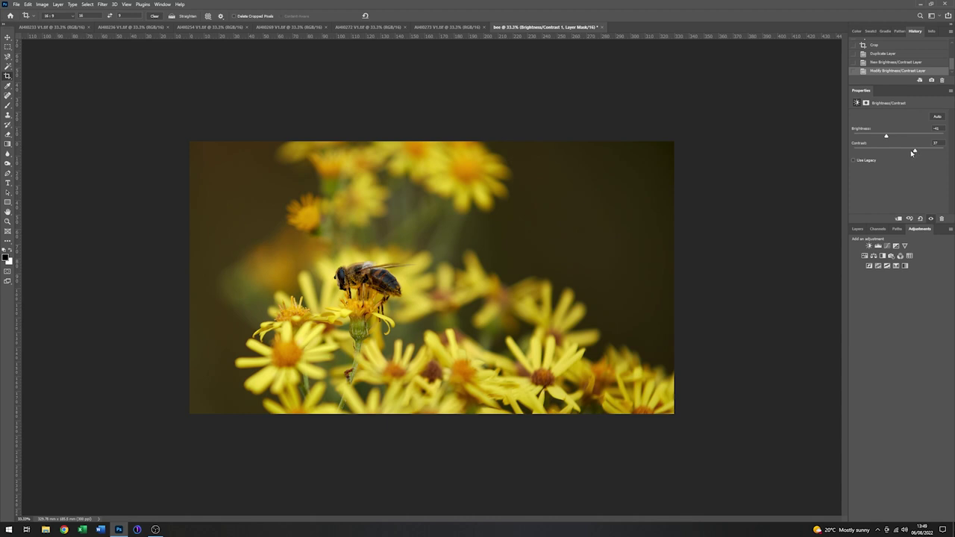
pyautogui.moveTo(887, 138); pyautogui.dragTo(880, 138)
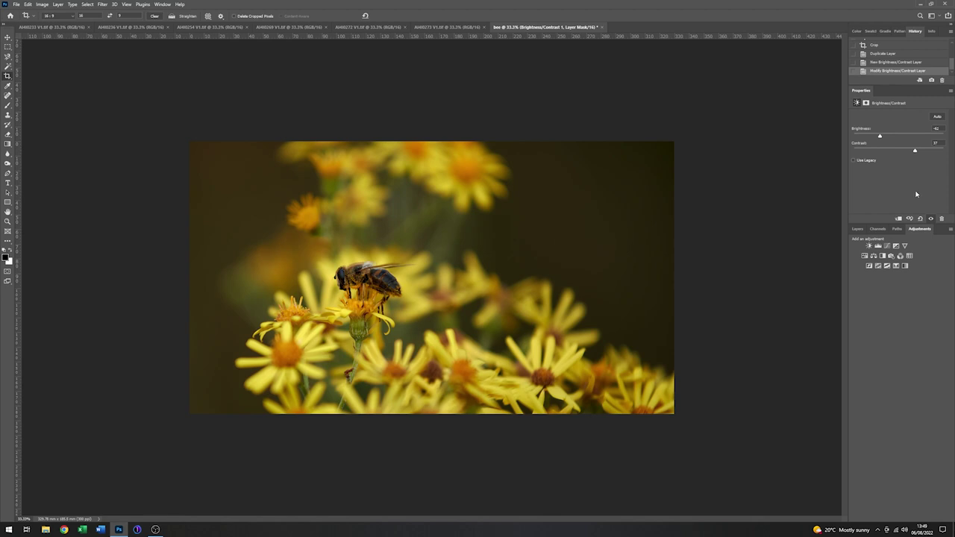
# Step: Set up the Brush tool at 100% opacity and adjust its size
pyautogui.click(857, 229)
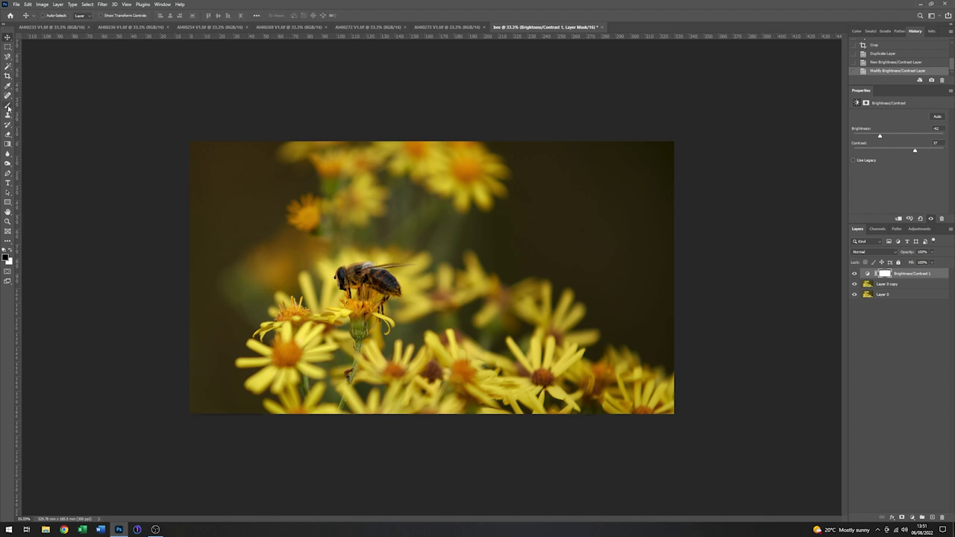
pyautogui.click(7, 106)
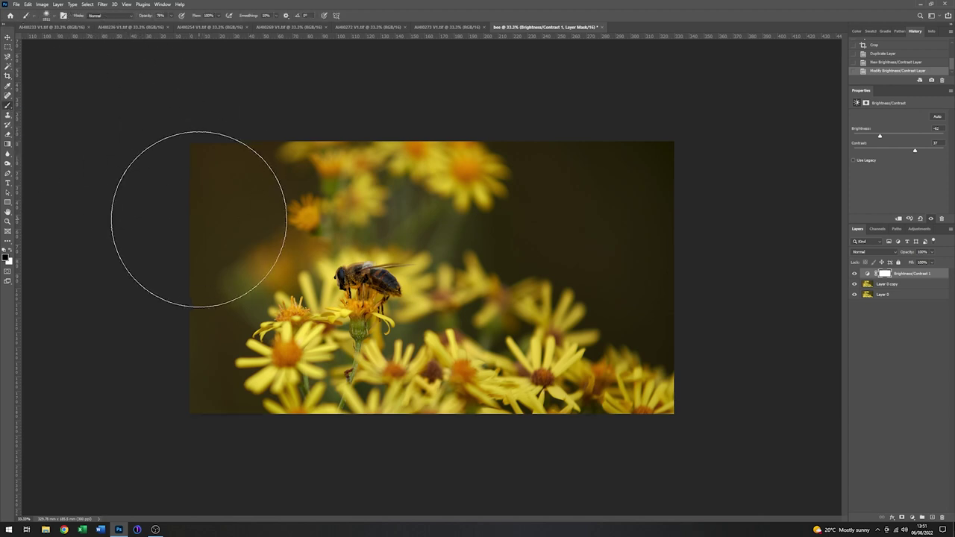
pyautogui.click(170, 16)
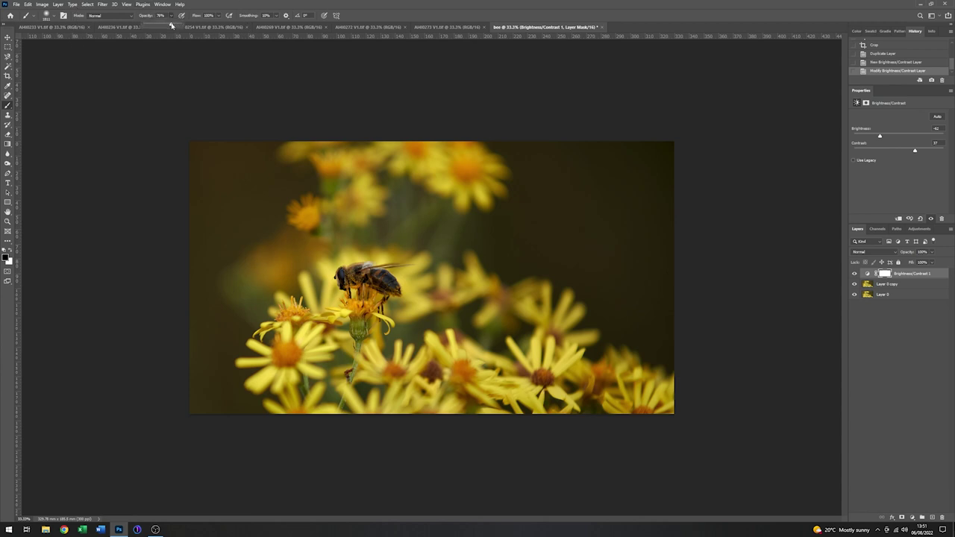
pyautogui.moveTo(171, 25); pyautogui.dragTo(190, 29)
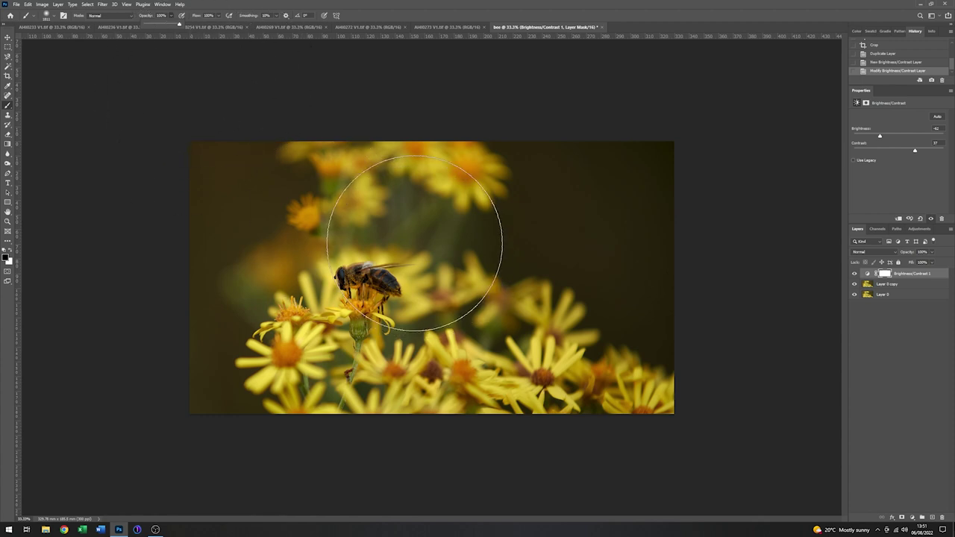
pyautogui.rightClick(413, 242)
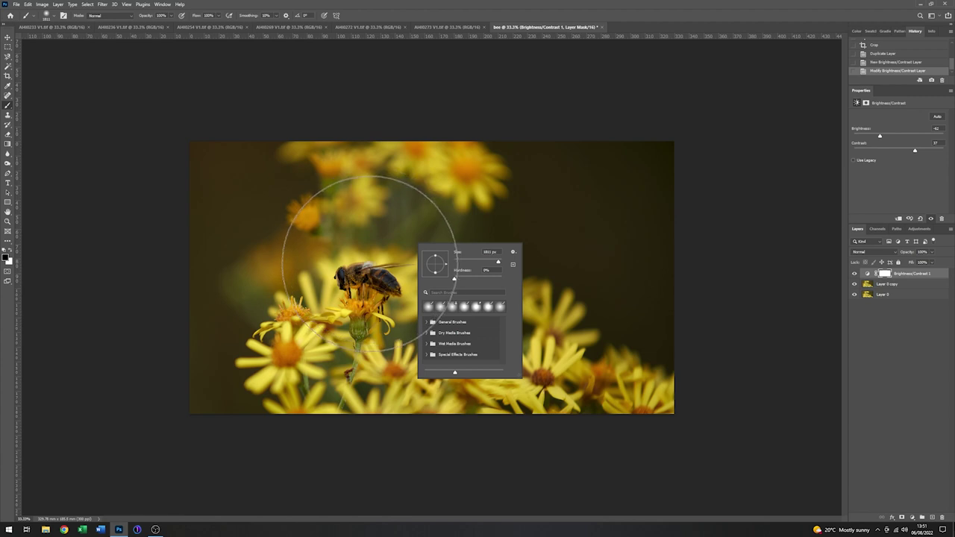
# Step: Paint on the mask over the bee and nearby flowers to restore their brightness
pyautogui.click(371, 265)
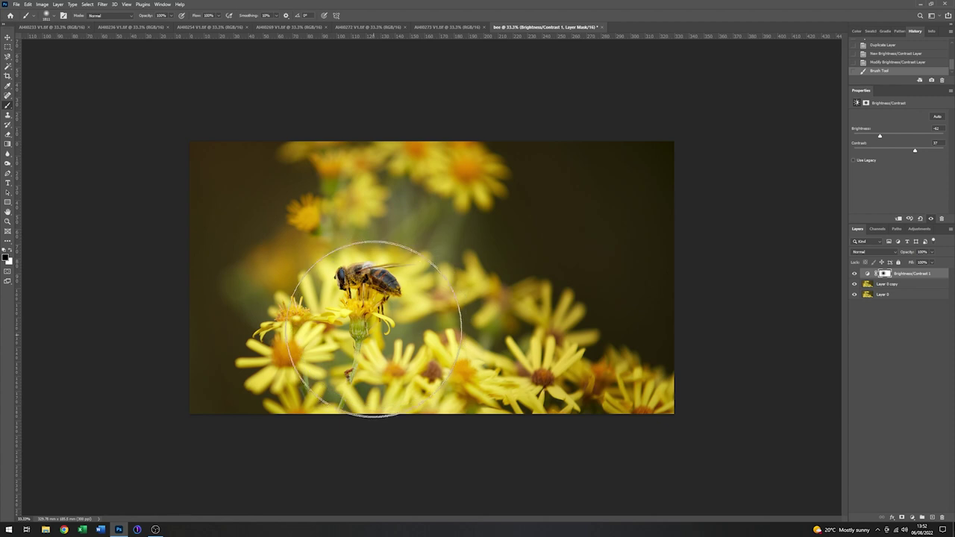
pyautogui.click(373, 227)
pyautogui.click(373, 211)
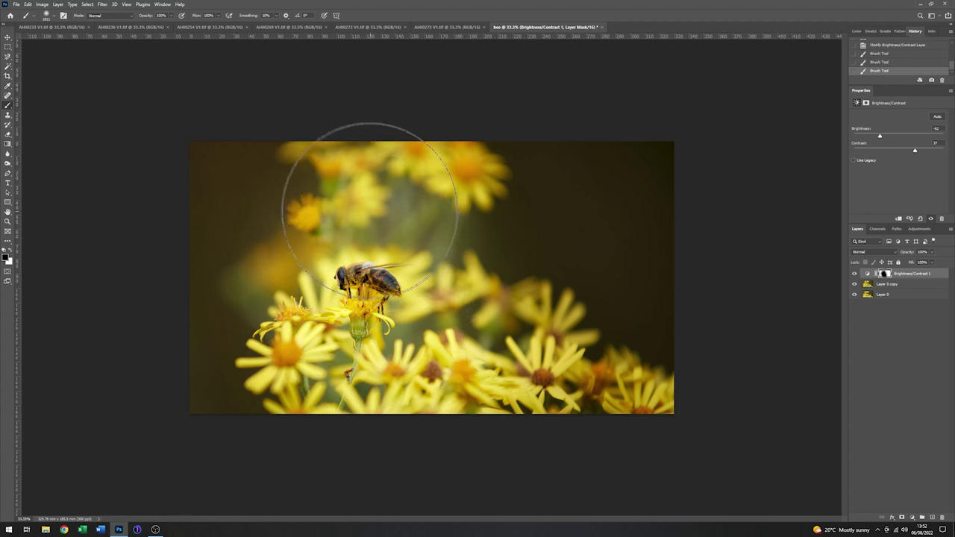
pyautogui.click(363, 196)
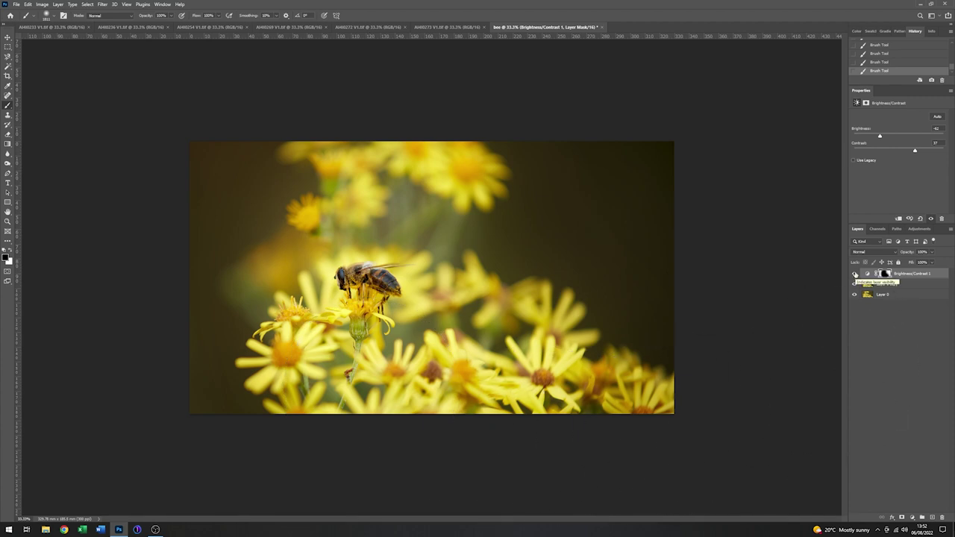
pyautogui.click(854, 274)
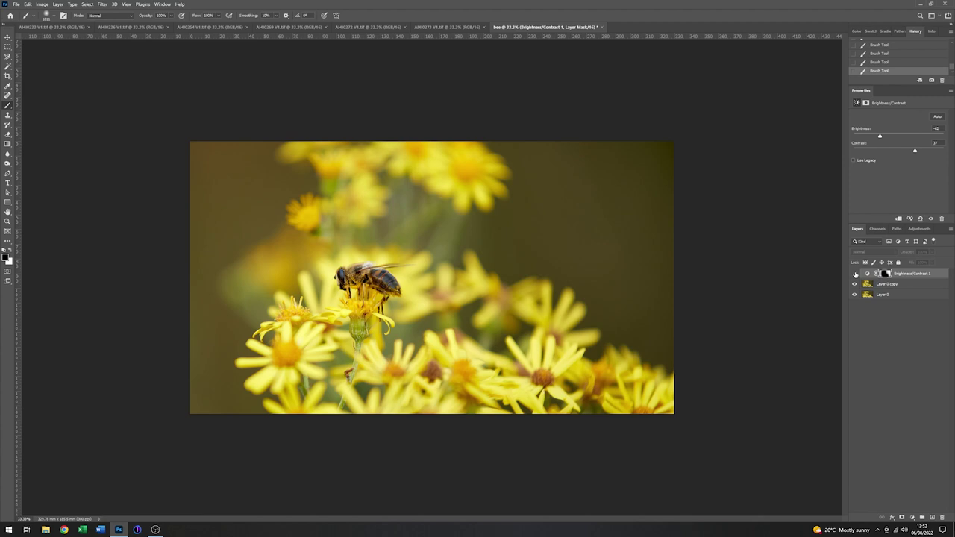
pyautogui.click(855, 274)
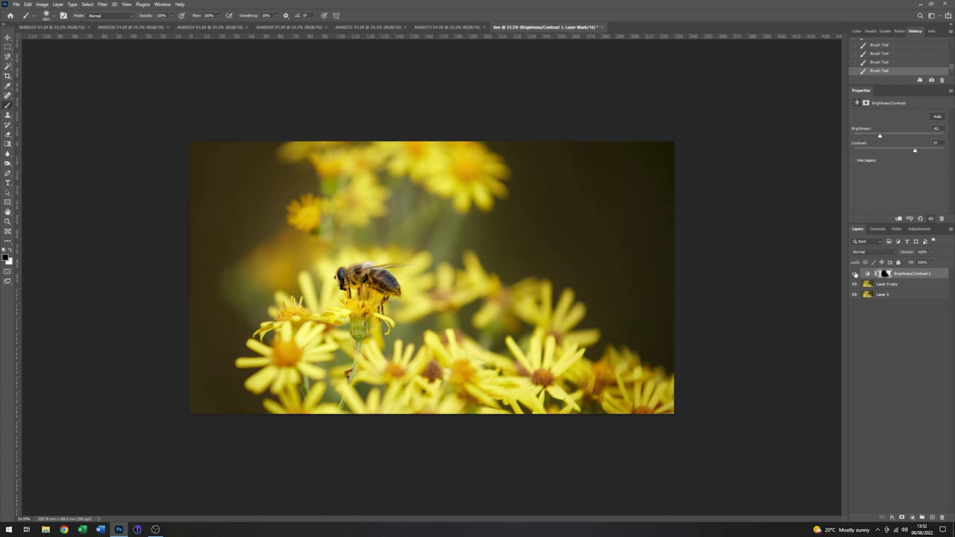